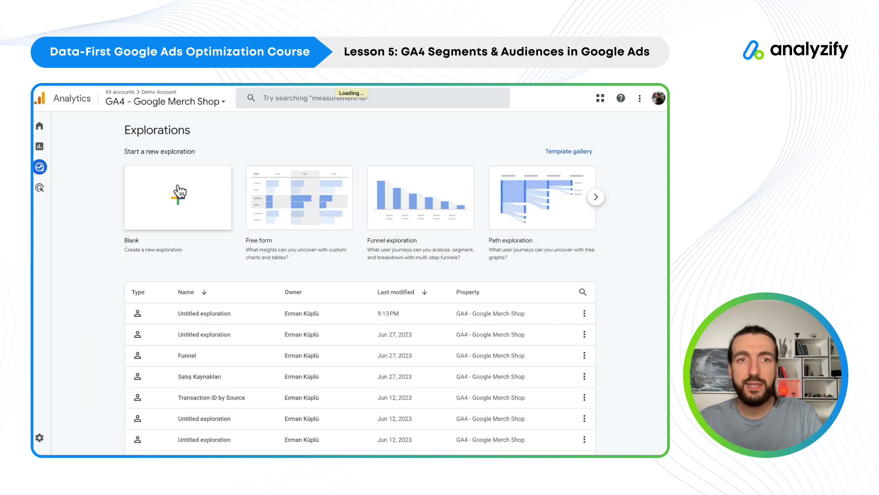
Glance at Admin > Audiences, then return to Explore and start a Blank exploration
click(181, 198)
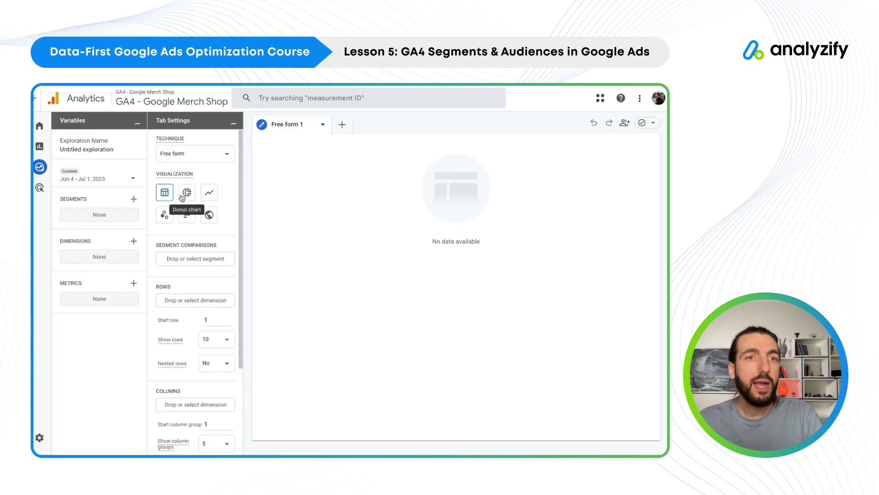
click(84, 197)
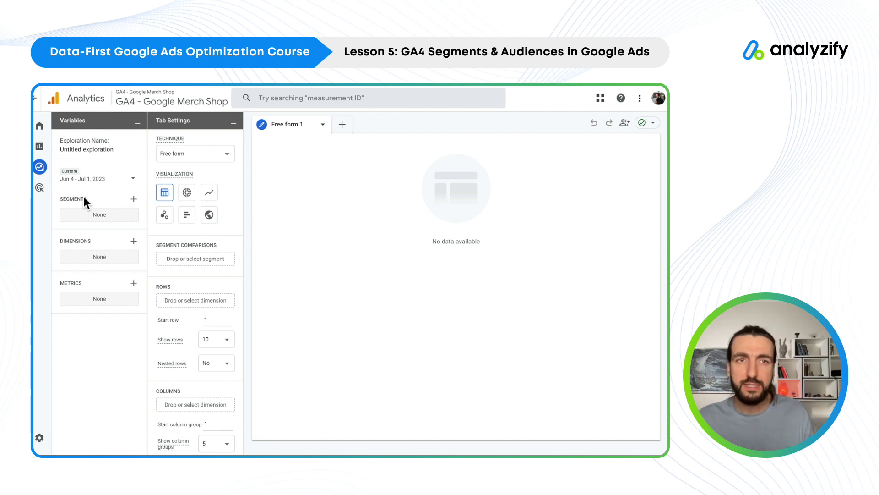
click(46, 440)
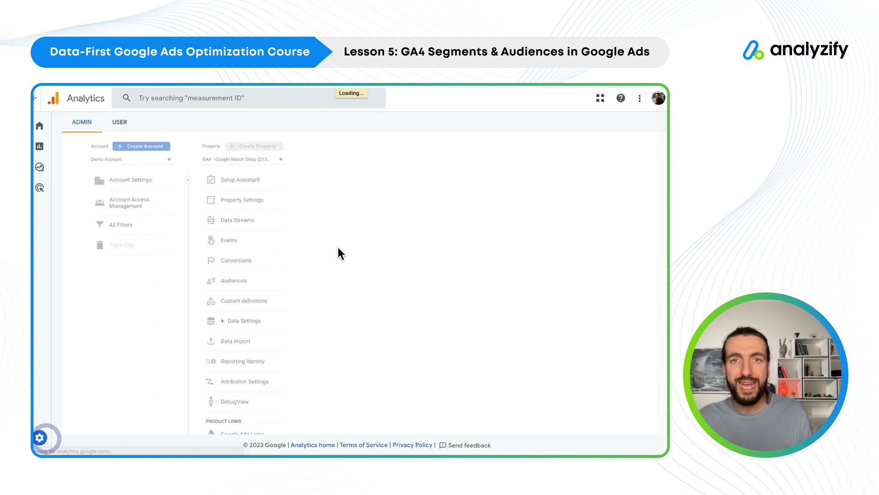
click(330, 281)
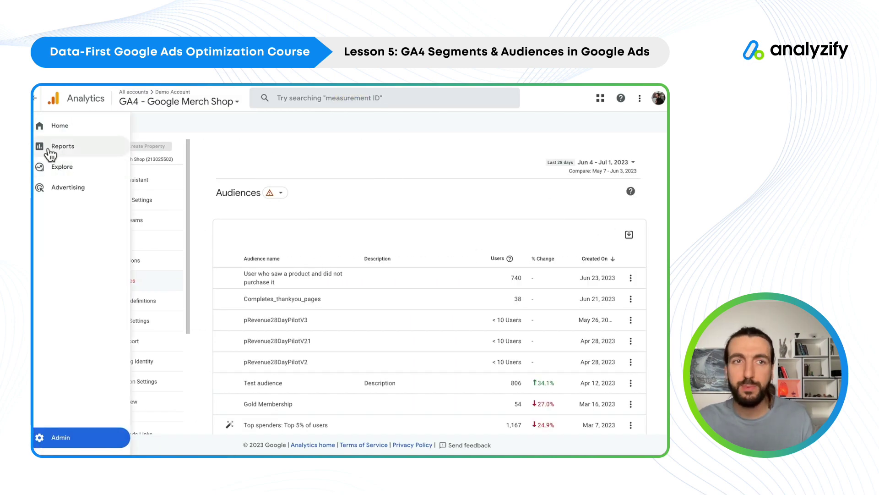
click(52, 166)
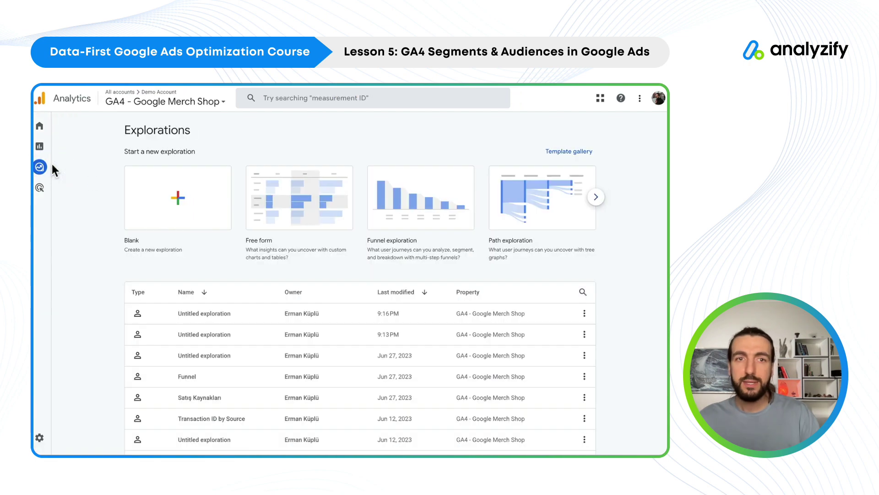
click(186, 202)
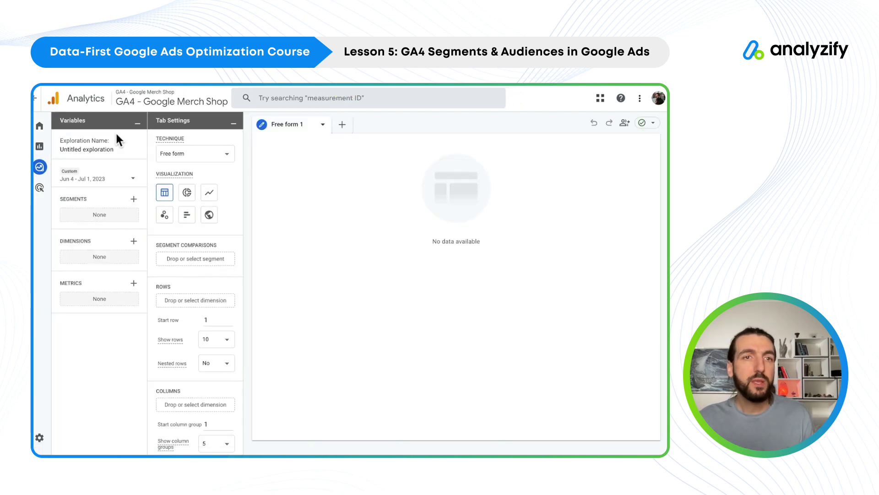
Open Build new segment from the SEGMENTS + and scroll through the segment options
click(133, 199)
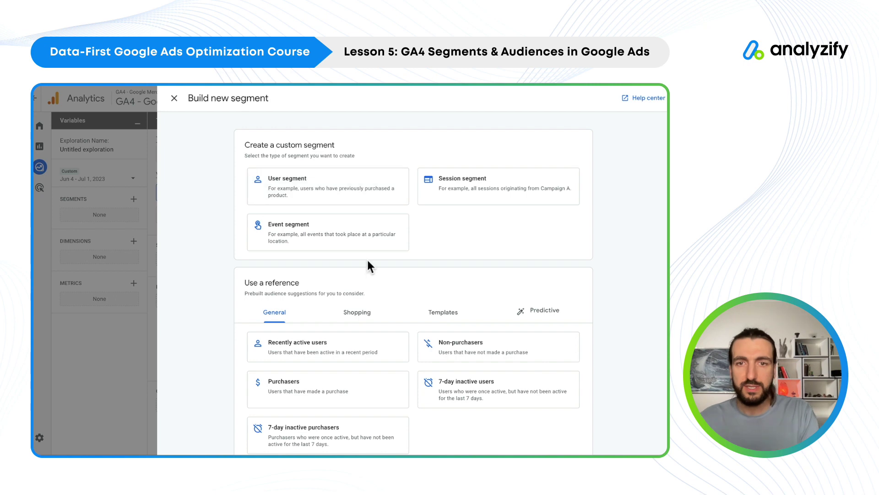
scroll(370, 266, down, 1)
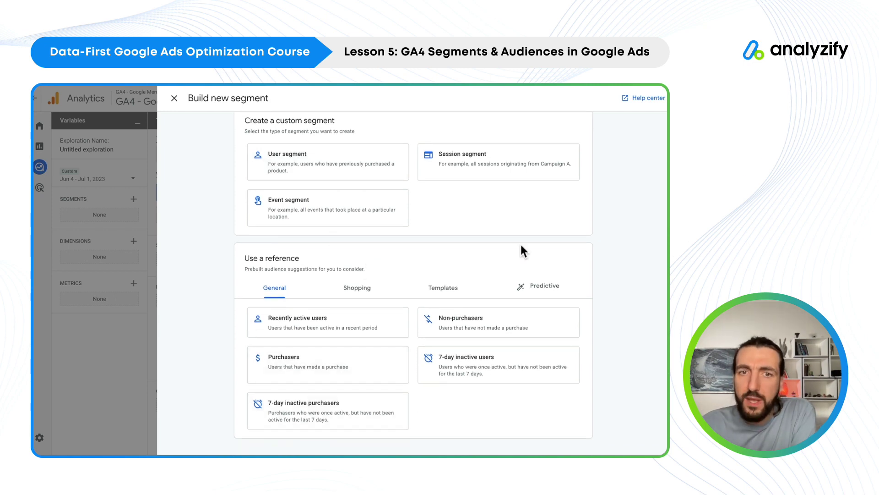
Open the prebuilt Non-purchasers segment and select its name
click(458, 328)
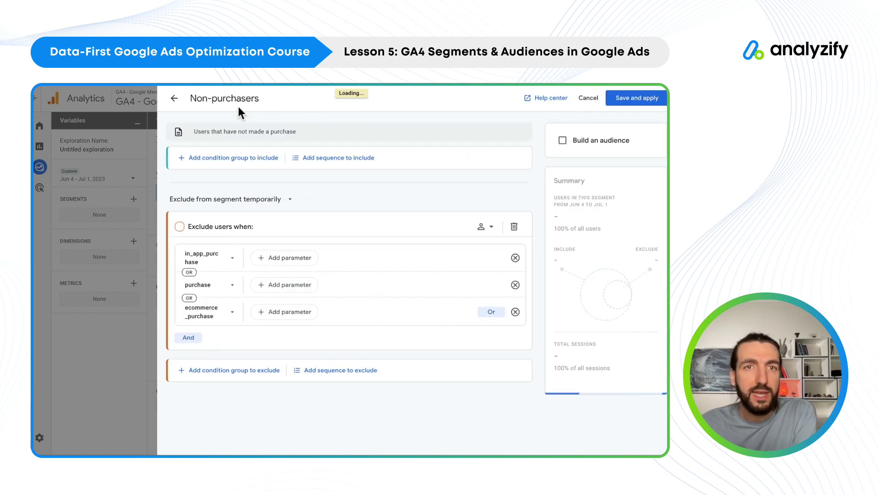
click(191, 98)
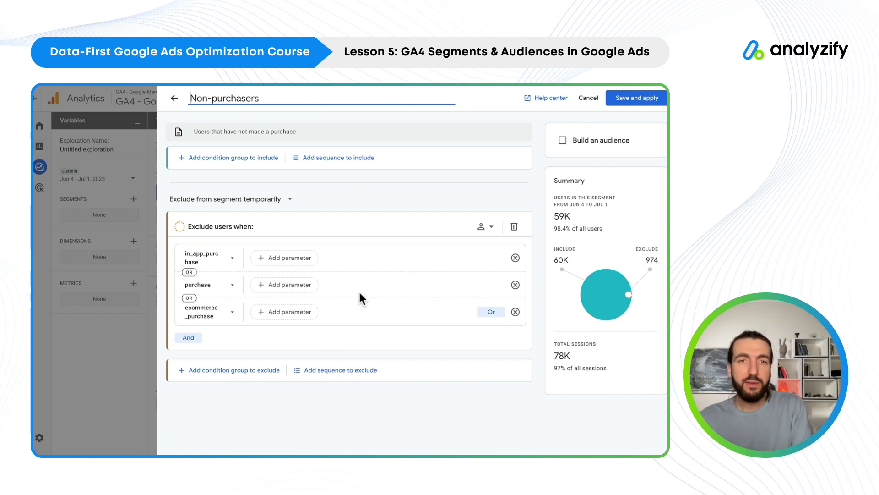
double_click(230, 97)
triple_click(230, 98)
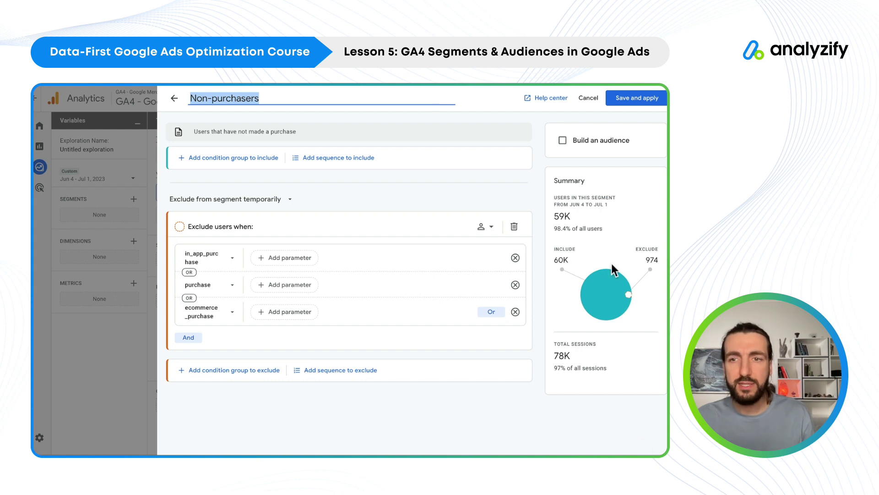
Review the summary: 60K included users, excluded users, and 98.4% of all users
drag(555, 248, 570, 261)
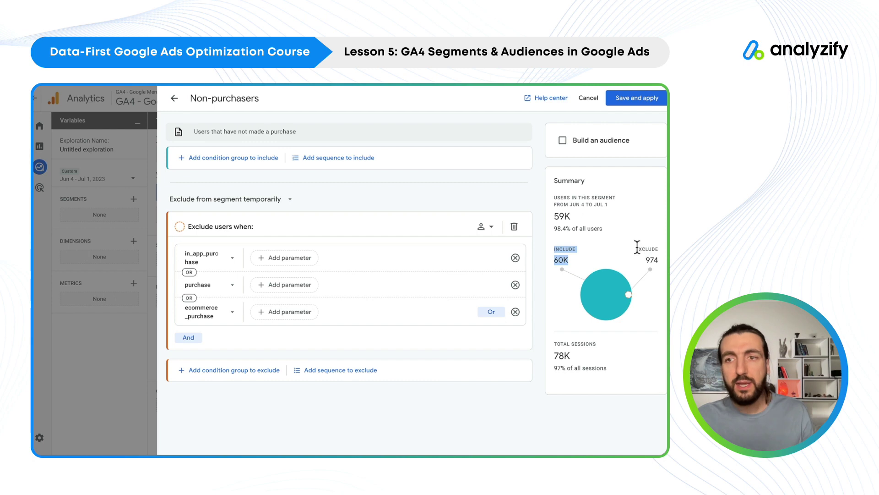
drag(636, 249, 653, 249)
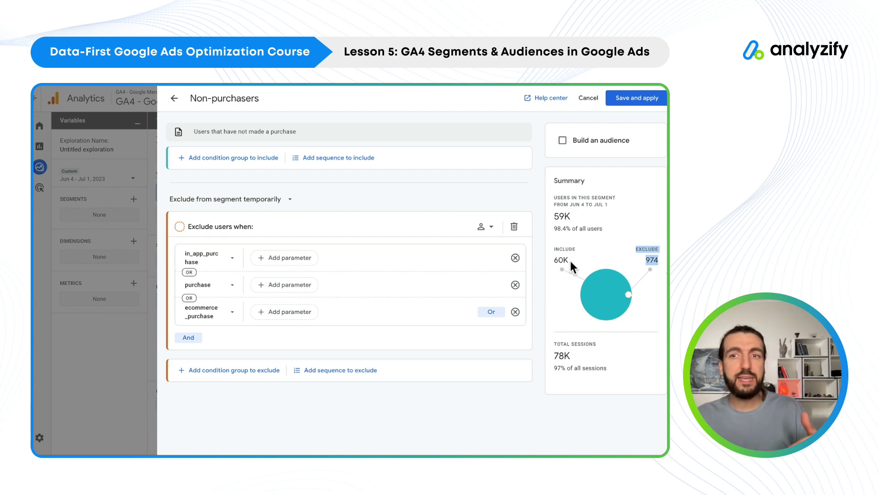
click(556, 228)
drag(555, 228, 602, 232)
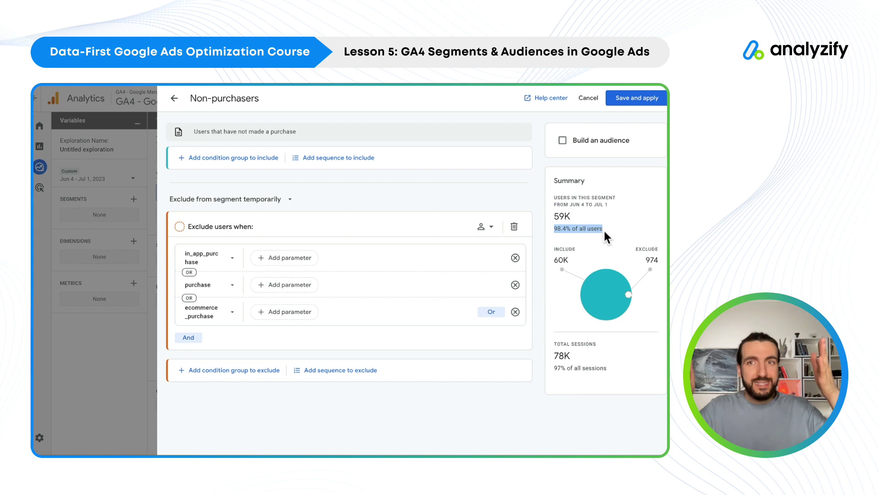
Enable Build an audience with membership duration set to the maximum limit
click(563, 141)
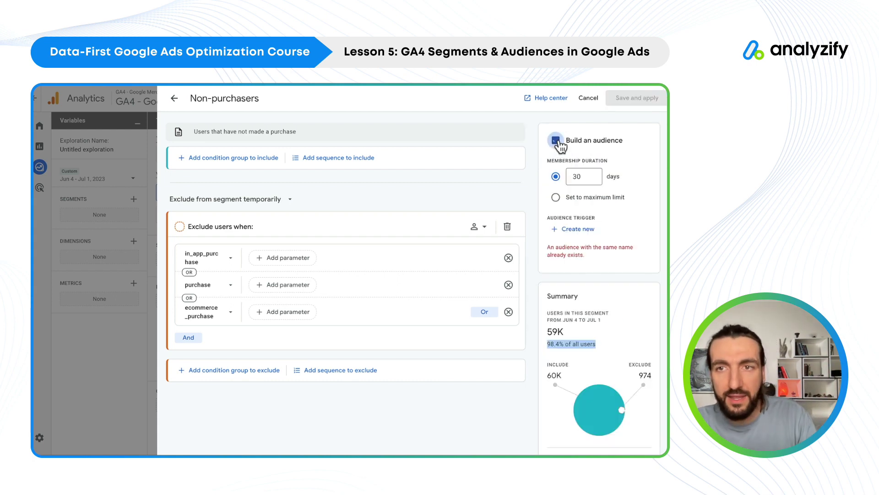
click(557, 202)
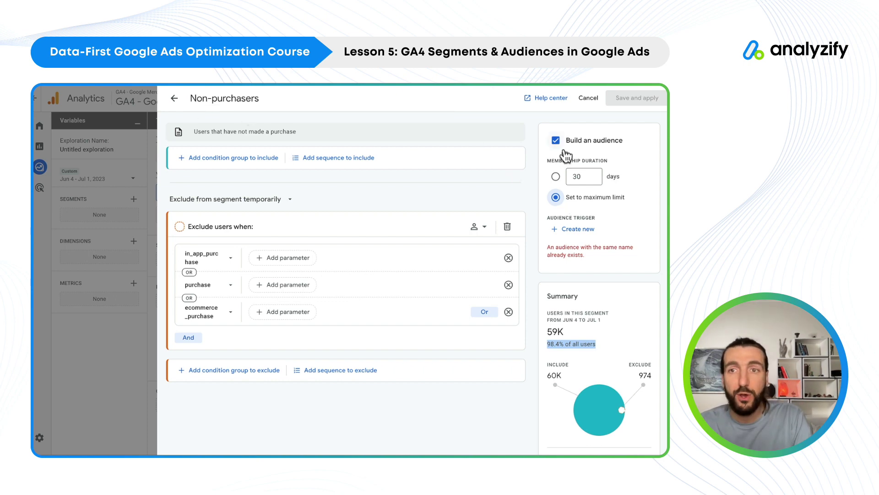
click(601, 195)
drag(620, 195, 590, 196)
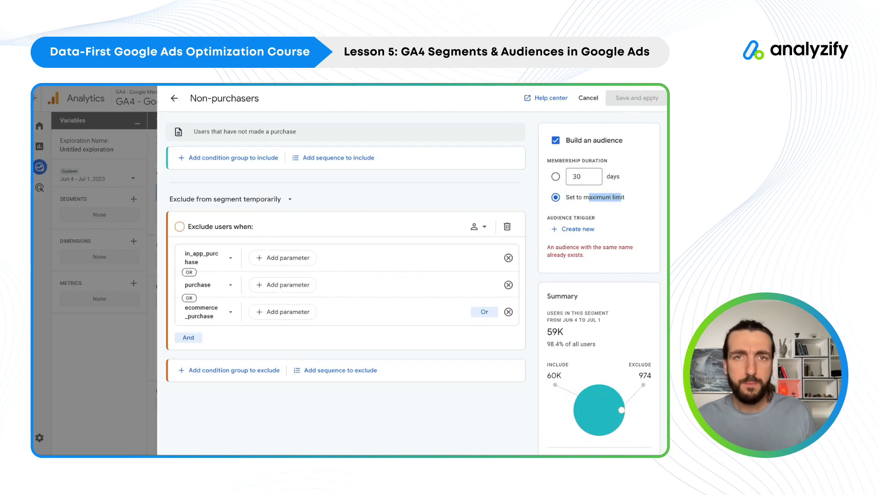
Create a user segment titled 'Product Specific' and search 'view' for its first condition
click(173, 99)
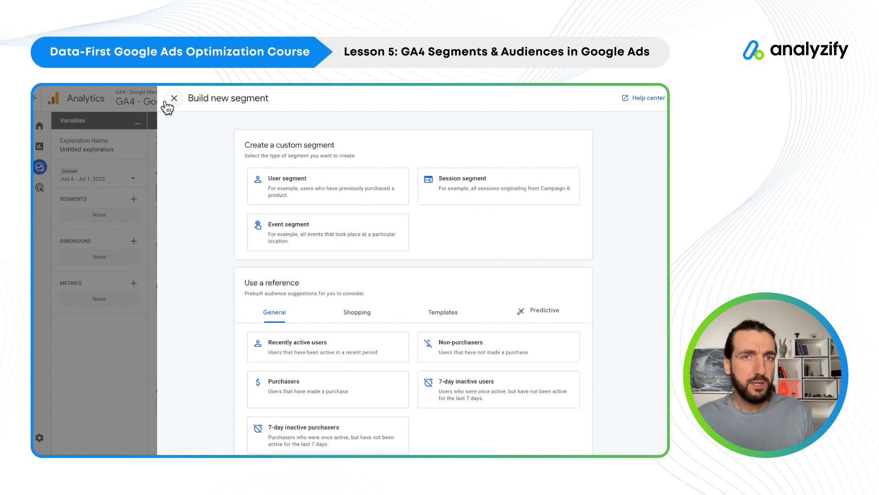
click(311, 180)
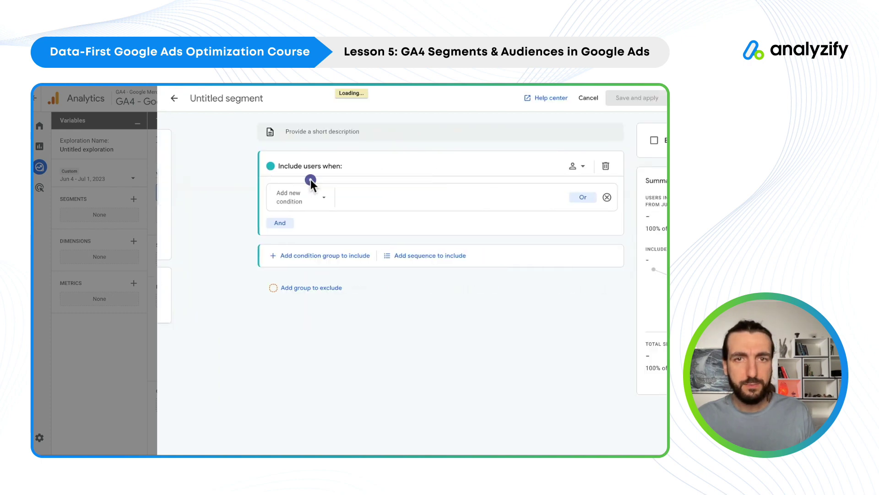
click(212, 97)
text(Product Specific)
click(206, 197)
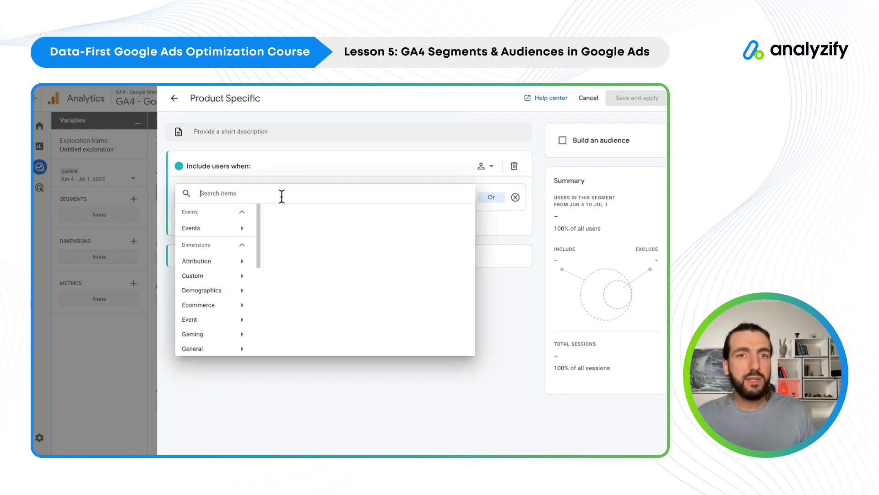
text(view)
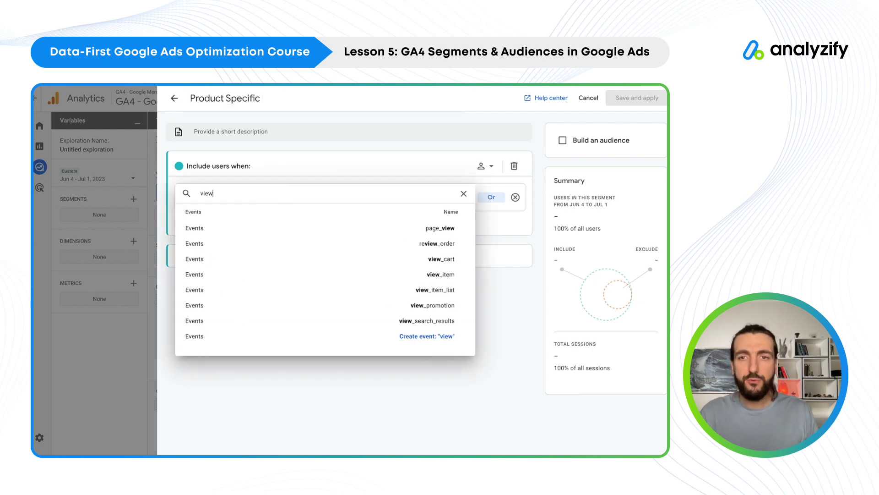
Use view_item as the condition event and add an item_category parameter filter
click(434, 275)
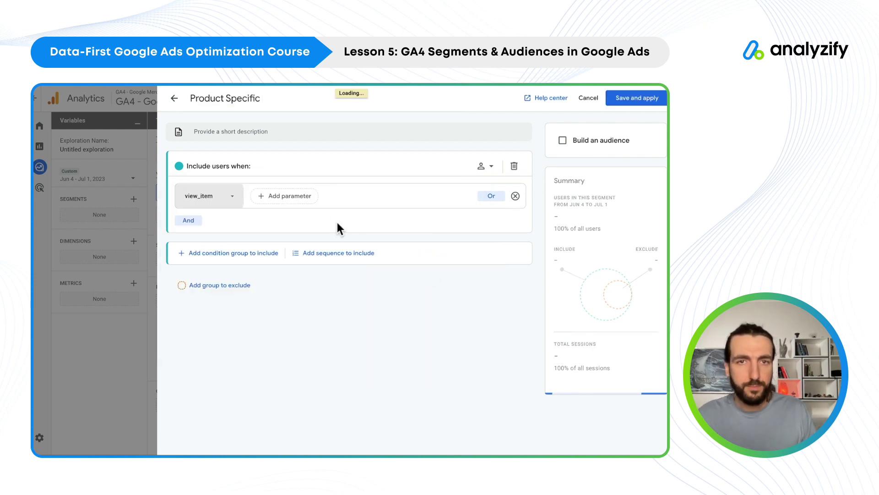
click(300, 206)
text(name)
double_click(327, 196)
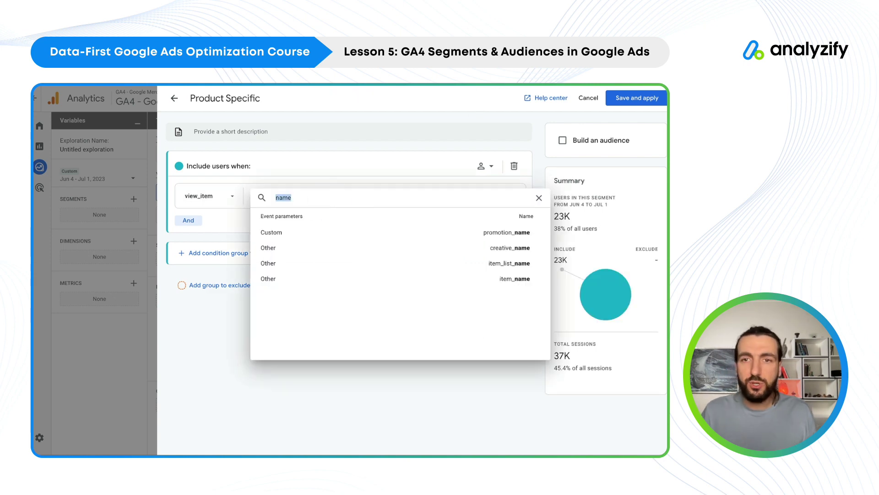
text(item_name)
key(ctrl+a)
text(item_cate)
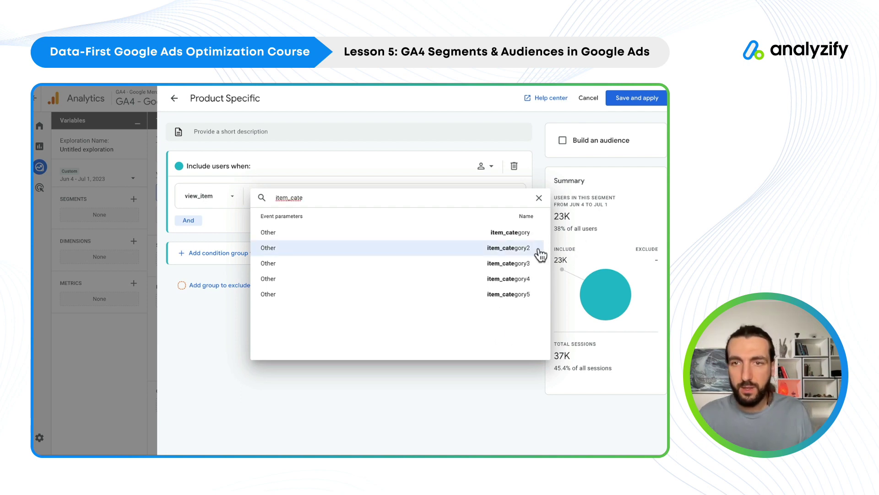
click(508, 233)
Apply item_category contains drinkware (3.75% of users) and append '- Drinkware' to the title
click(320, 263)
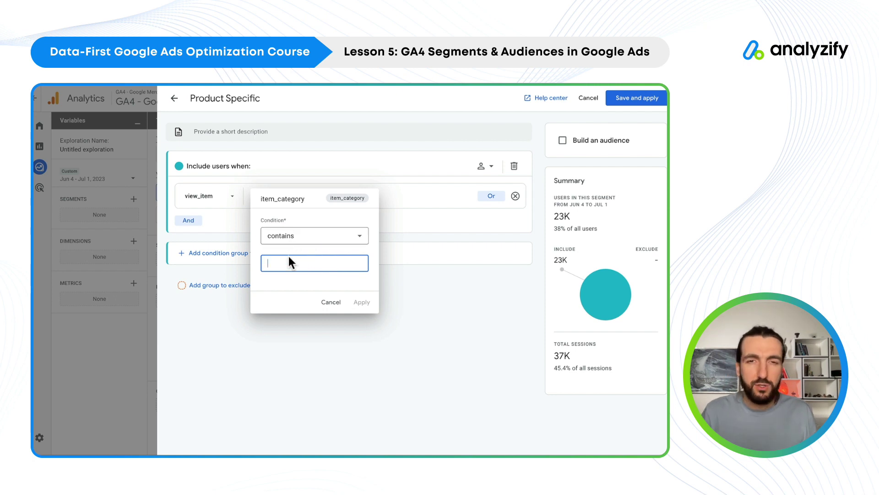
click(308, 236)
click(309, 238)
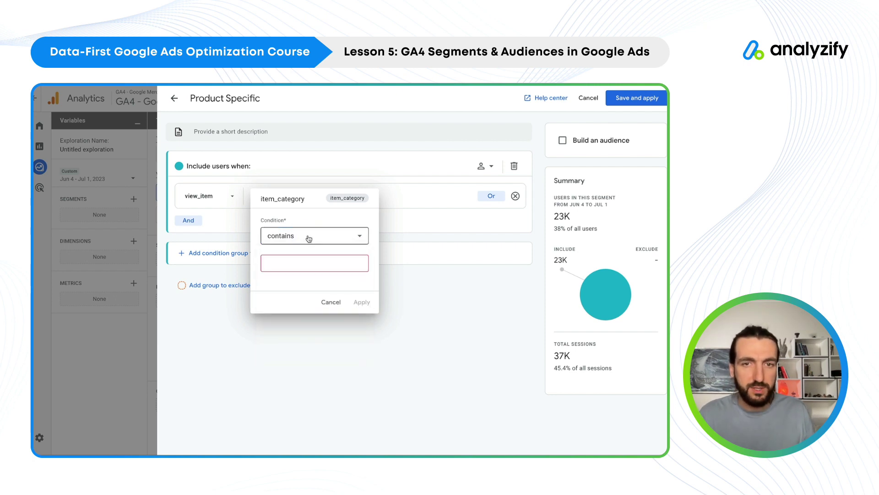
click(304, 263)
text(drinkware)
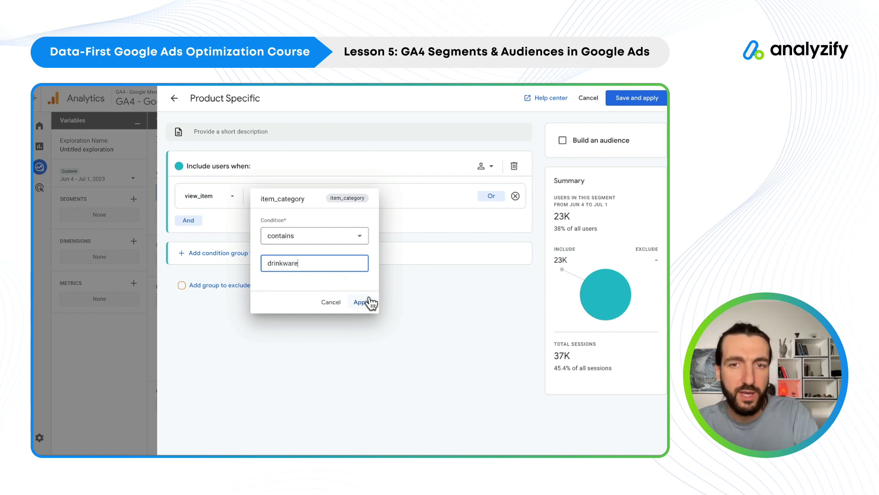
click(361, 302)
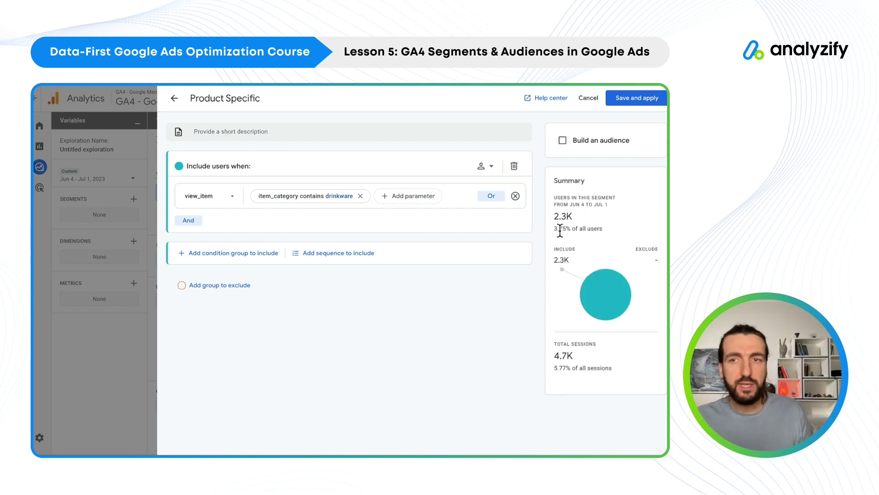
drag(555, 229, 572, 229)
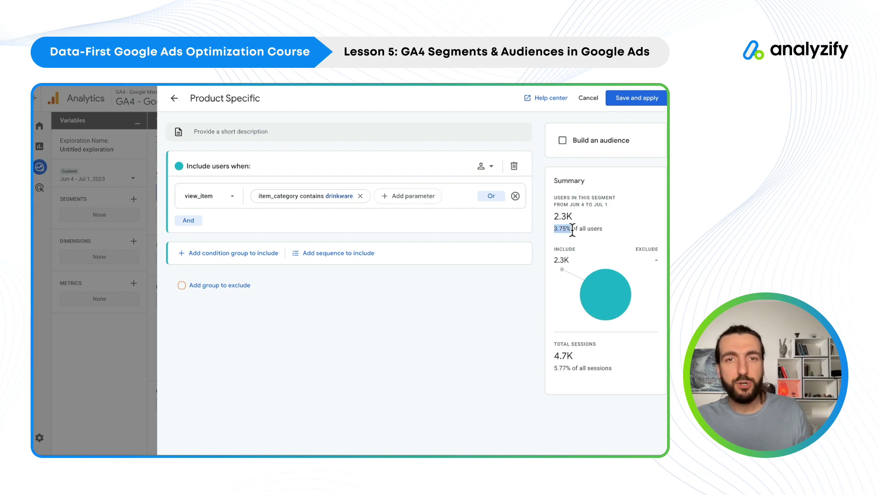
click(249, 97)
text(- Drinkware)
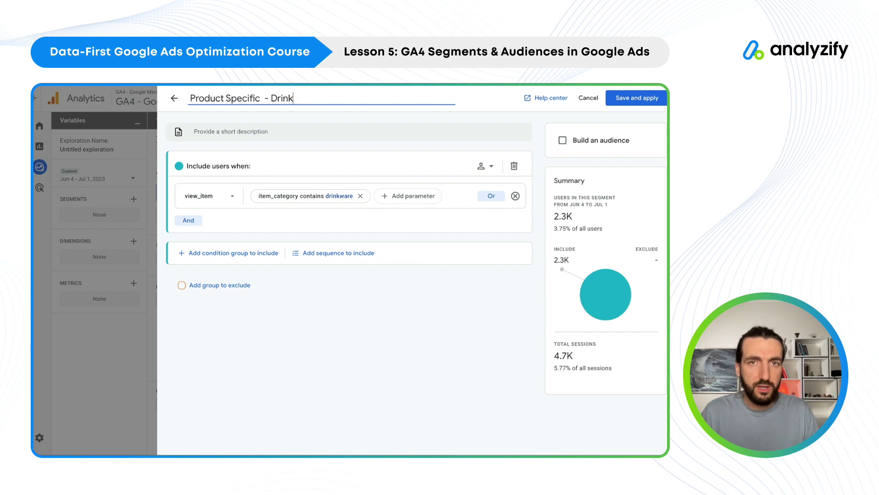